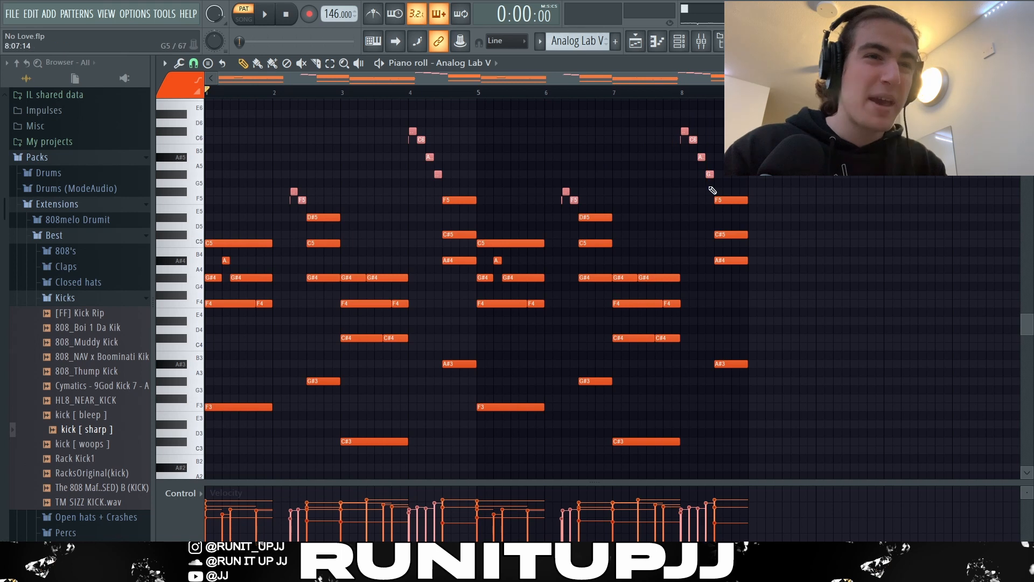
- Inspect the short grace notes leading into bar 2's melody in the Analog Lab V pattern and check the snap-to-grid setting
scroll(558, 200, up, 8)
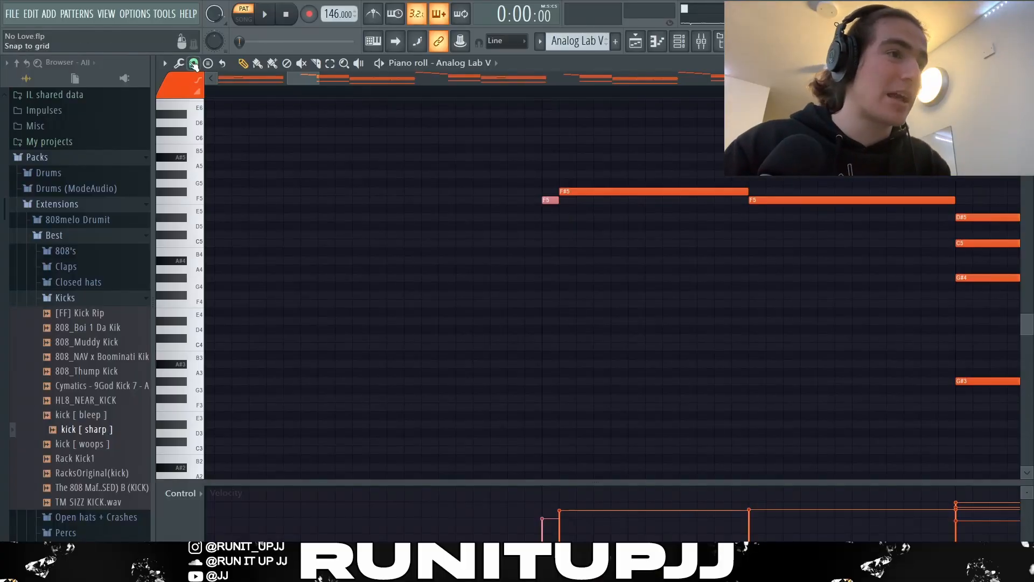
click(194, 64)
click(210, 184)
scroll(363, 266, down, 8)
- Try randomizing all the notes in the Analog Lab V pattern
key(ctrl+a)
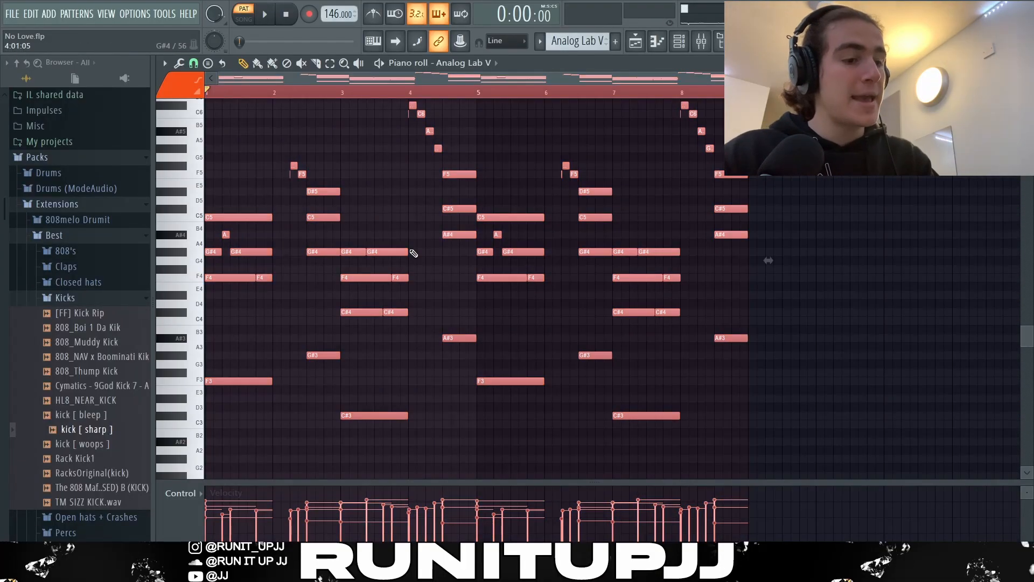
key(alt+r)
mouse_move(490, 340)
mouse_down()
mouse_move(490, 323)
mouse_move(498, 343)
mouse_up()
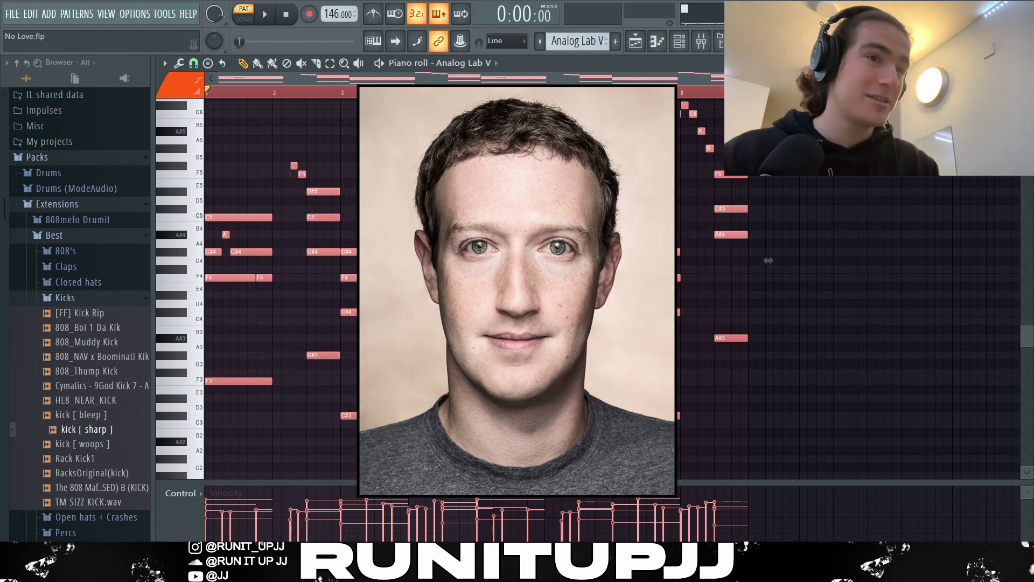
click(603, 137)
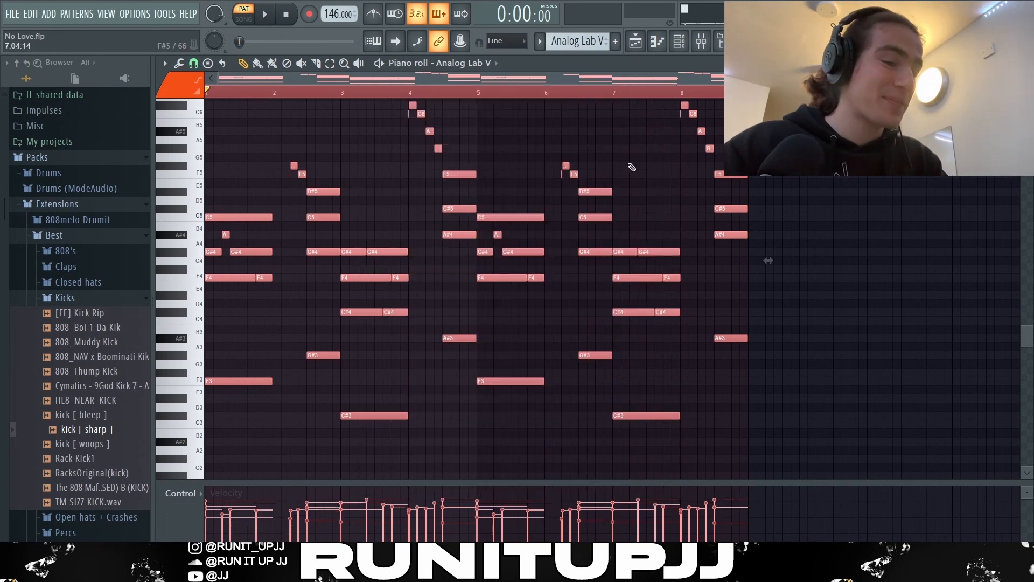
- Try strumming all the Analog Lab V notes with the strumizer by raising its start time strength, and discard the change
key(alt+s)
drag(466, 259, 467, 242)
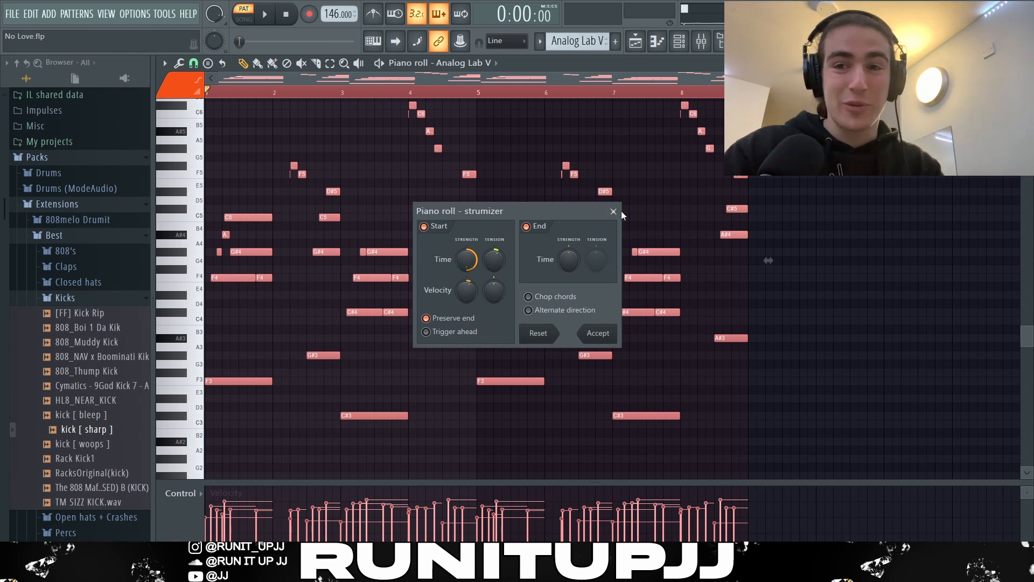
click(621, 211)
scroll(593, 260, up, 1)
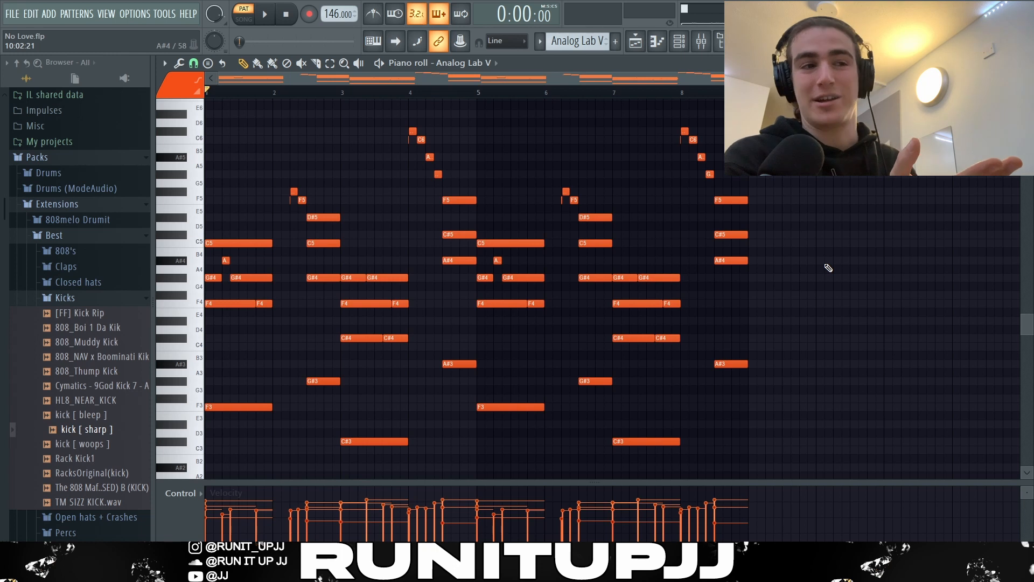
- Play back the Analog Lab V melody patterns and bring up the mixer to review their effects
key(space)
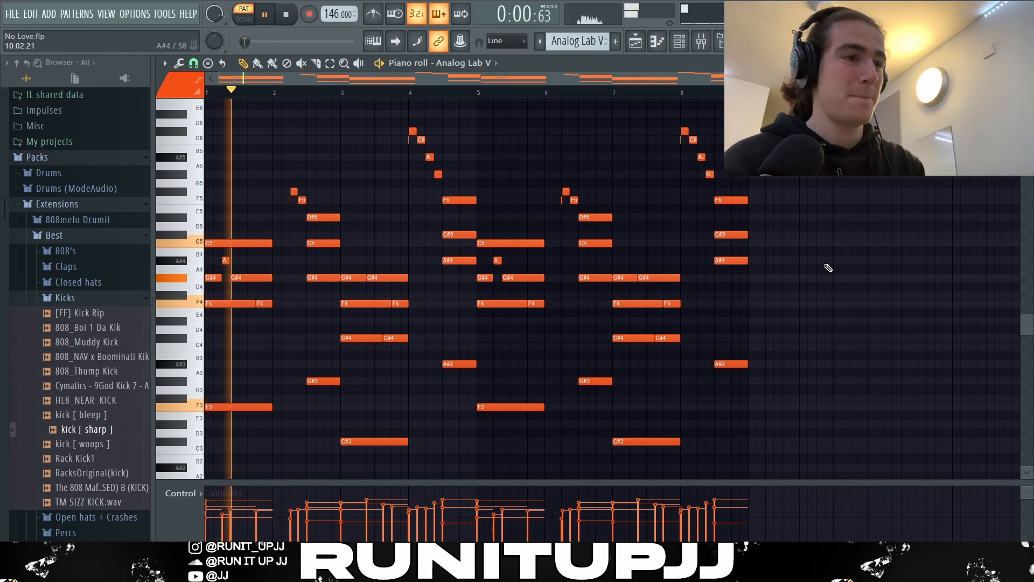
key(space)
key(space)
key(space)
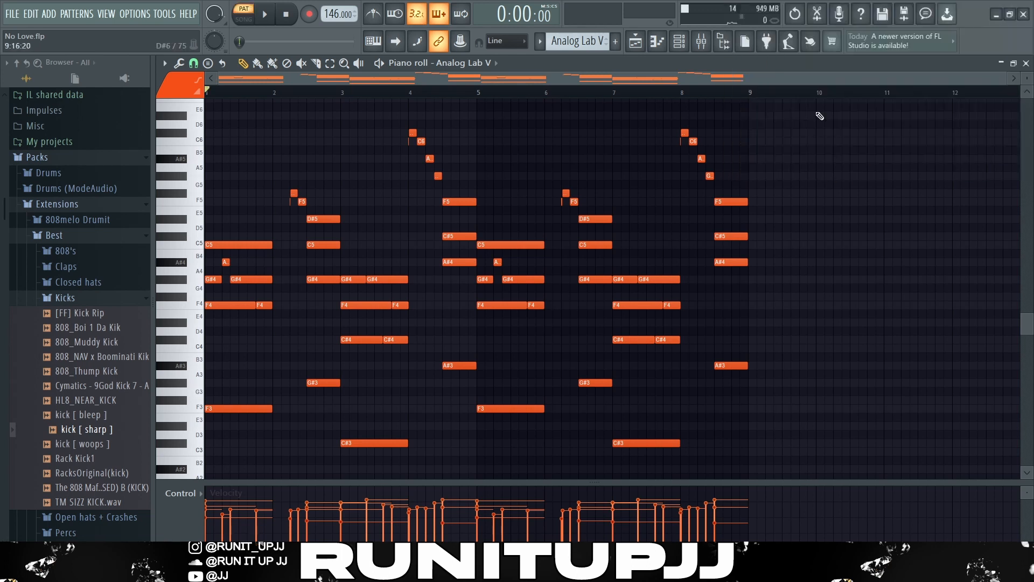
key(space)
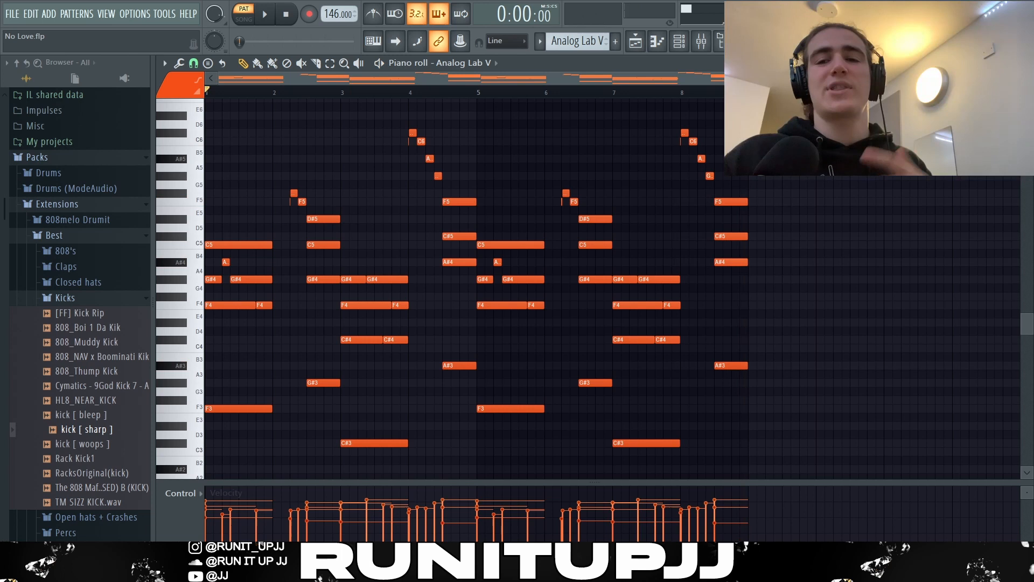
key(F9)
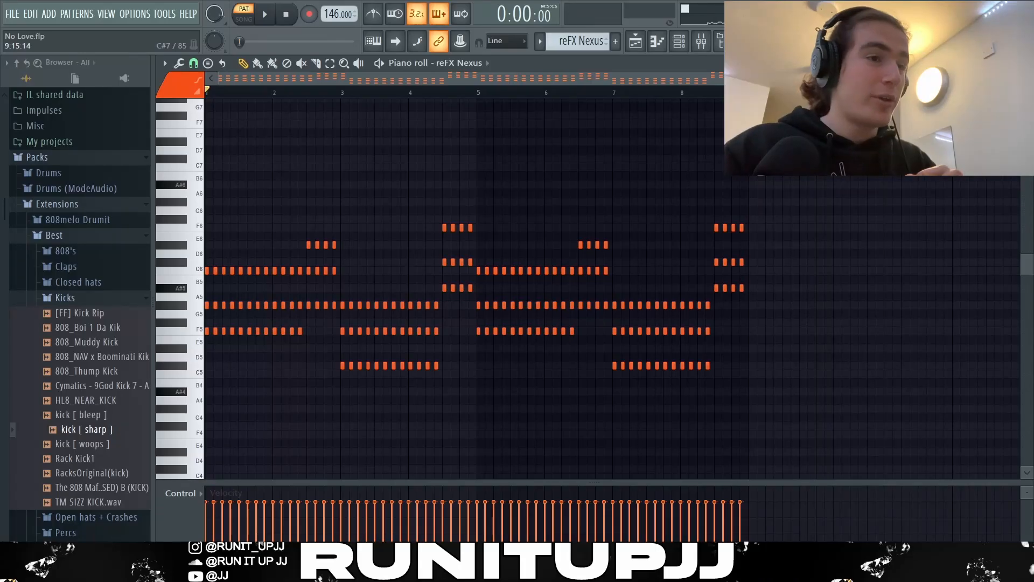
- Highlight the opening repeated chords of the reFX Nexus pattern and play the whole pattern back
drag(323, 343, 188, 184)
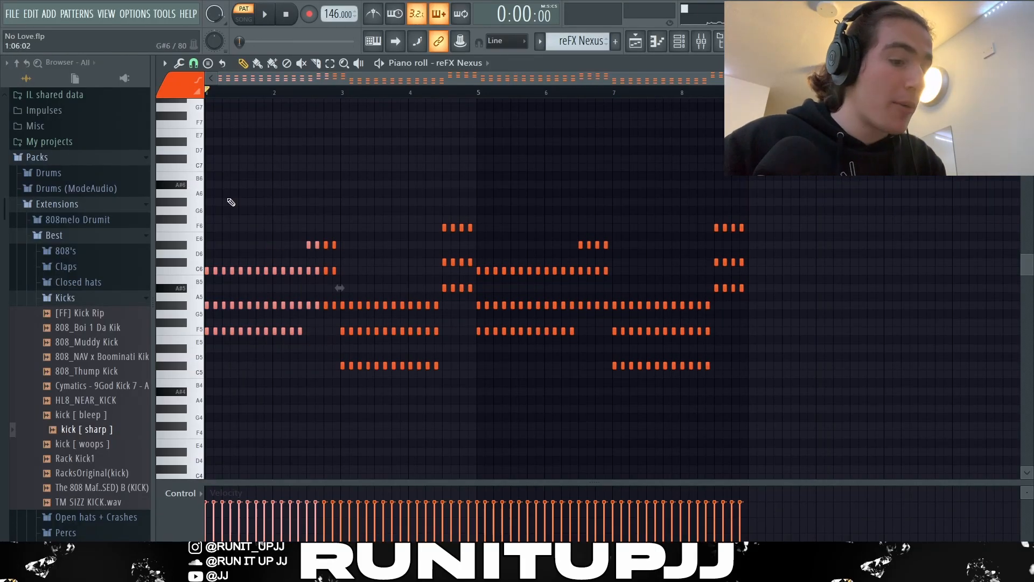
ctrl+click(231, 216)
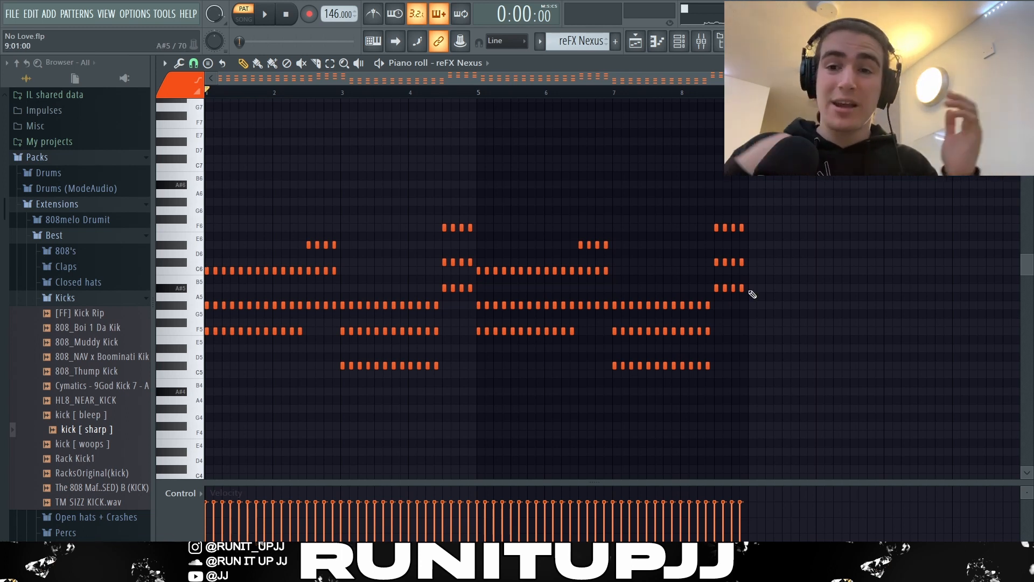
key(space)
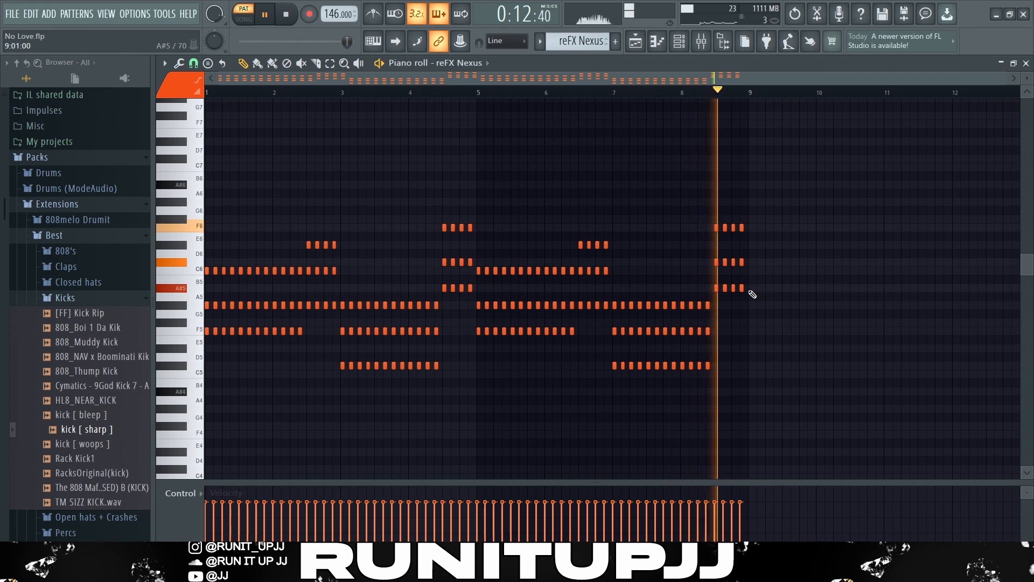
key(space)
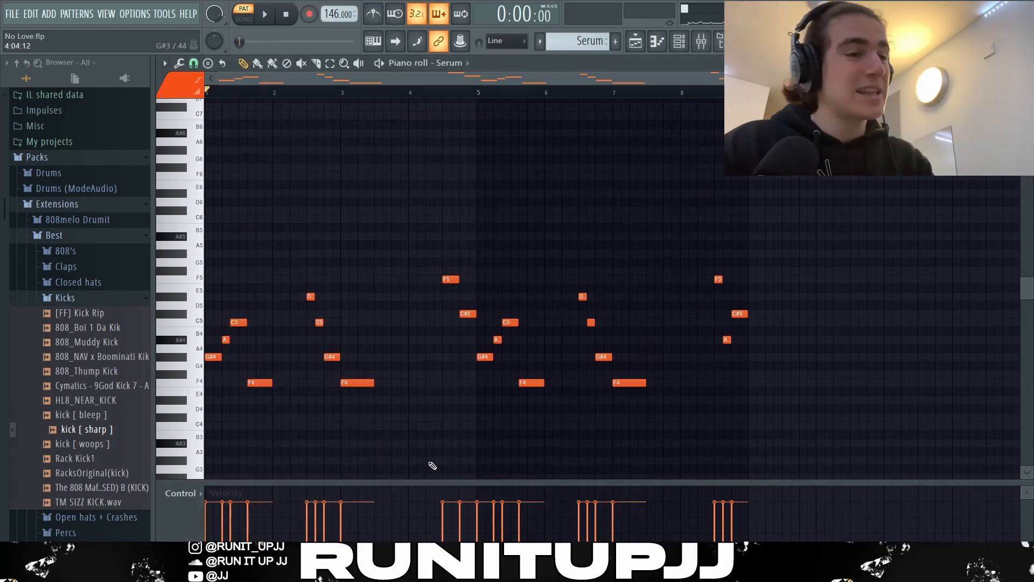
- Compare the ending notes of bars 4 and 8 in the Serum counter-melody and play the pattern back
drag(831, 438, 217, 156)
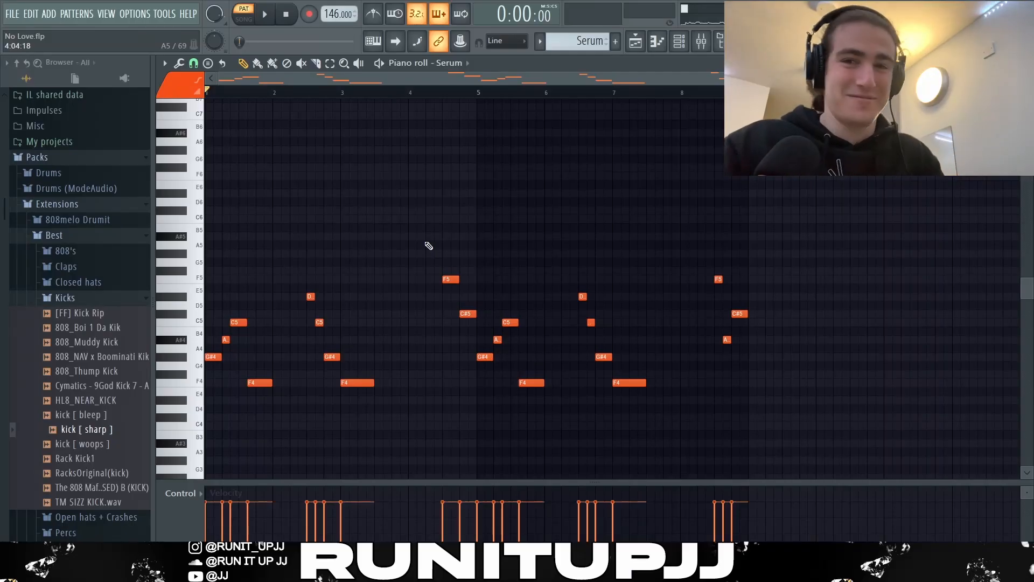
drag(434, 242, 461, 353)
drag(732, 234, 723, 363)
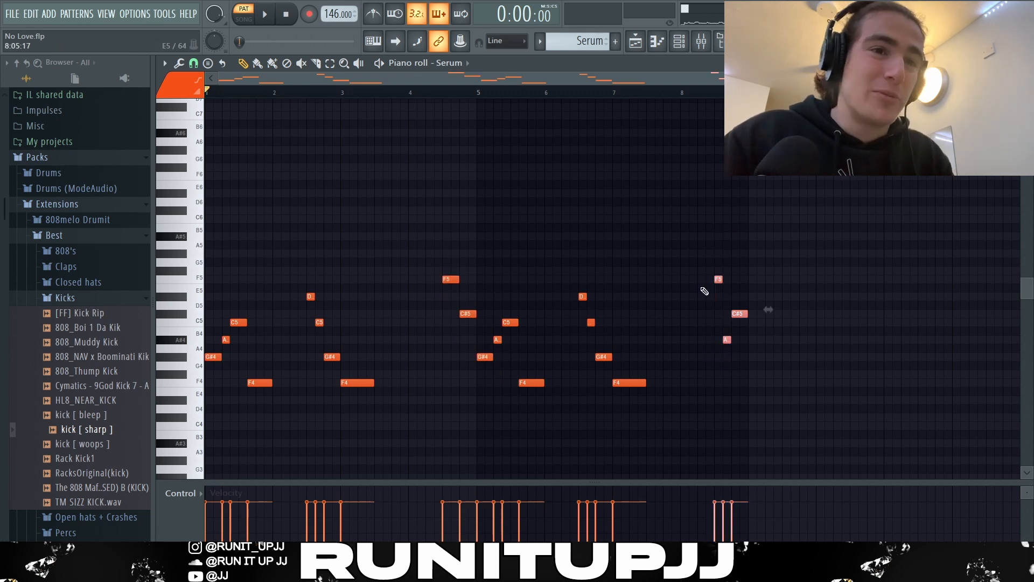
drag(703, 258, 731, 392)
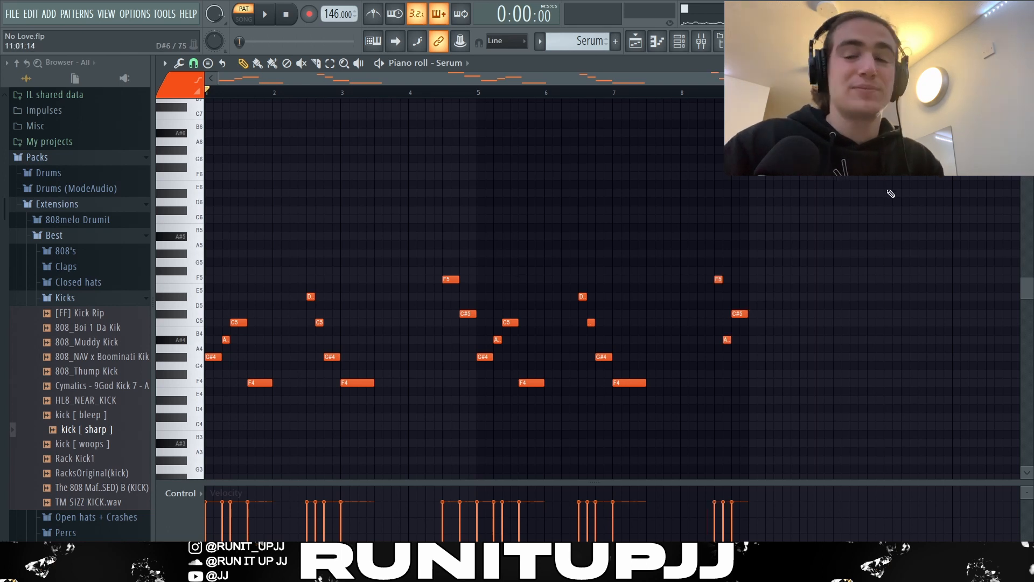
key(space)
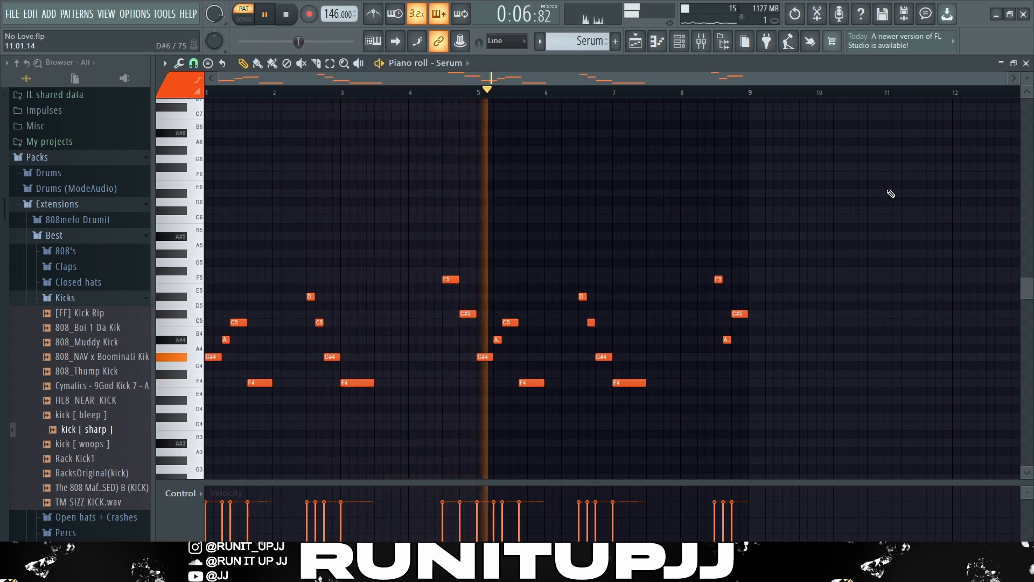
scroll(891, 194, down, 1)
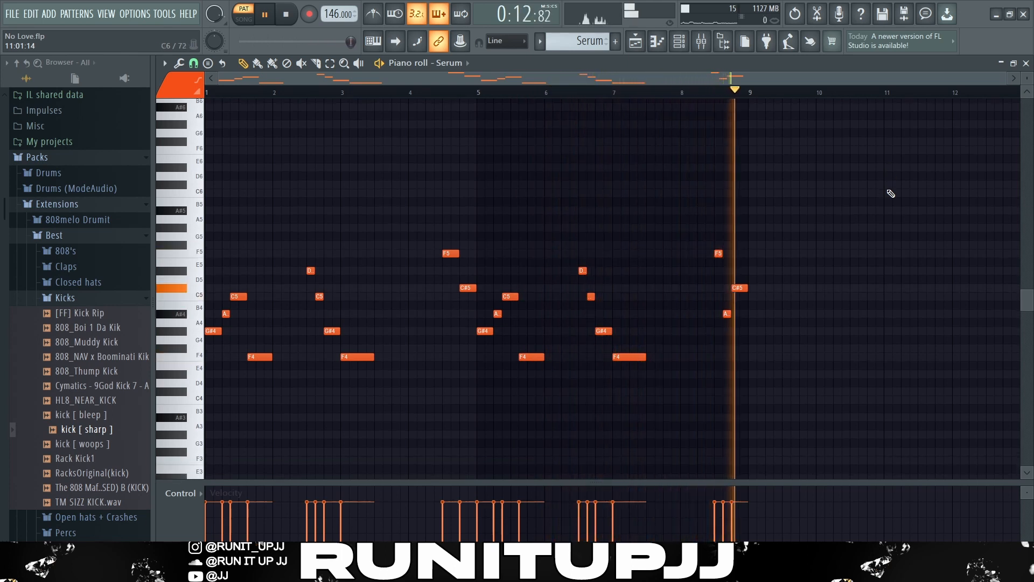
key(space)
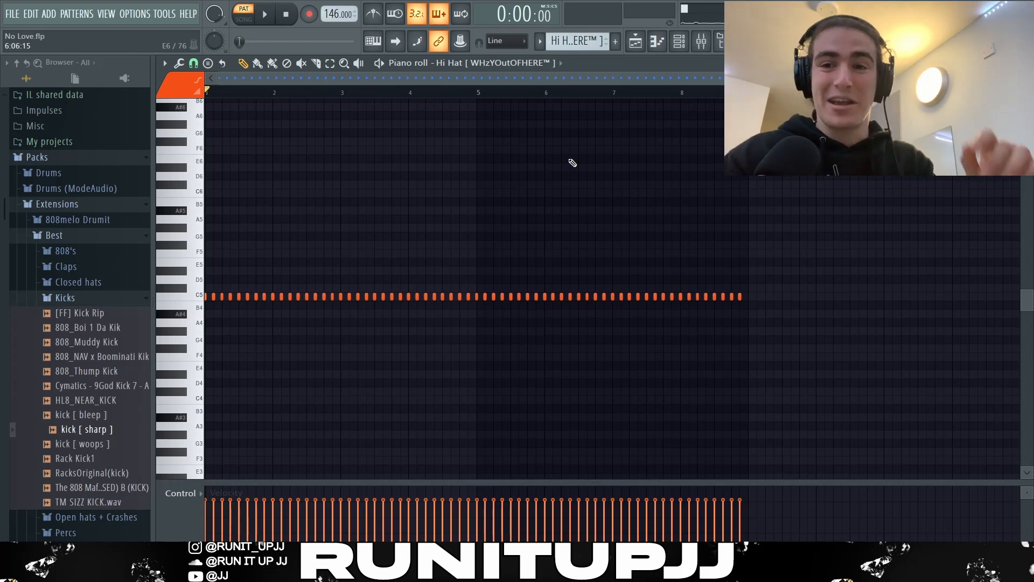
- Play back the hi-hat pattern and the Luger Slap Clap pattern
key(space)
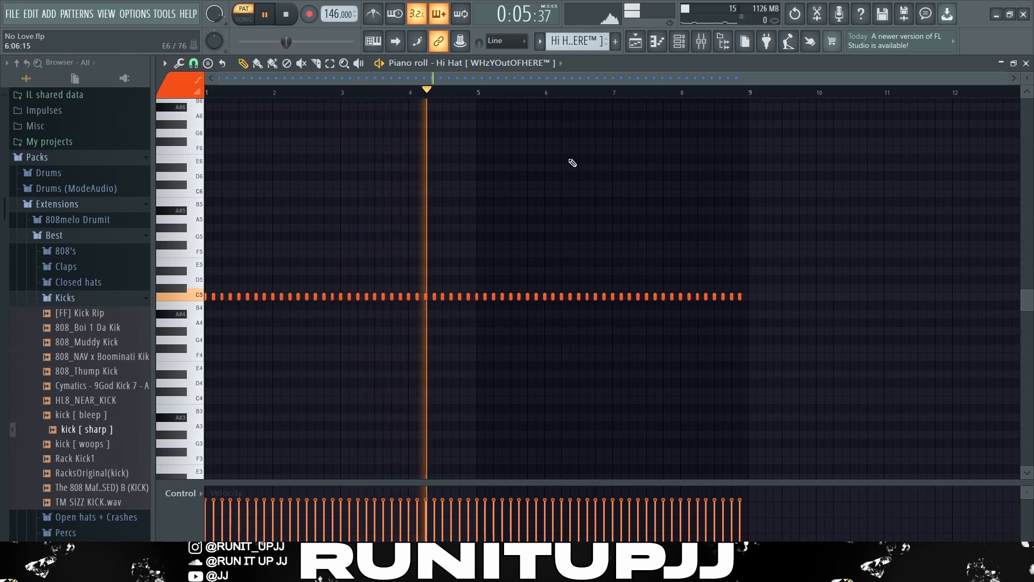
key(space)
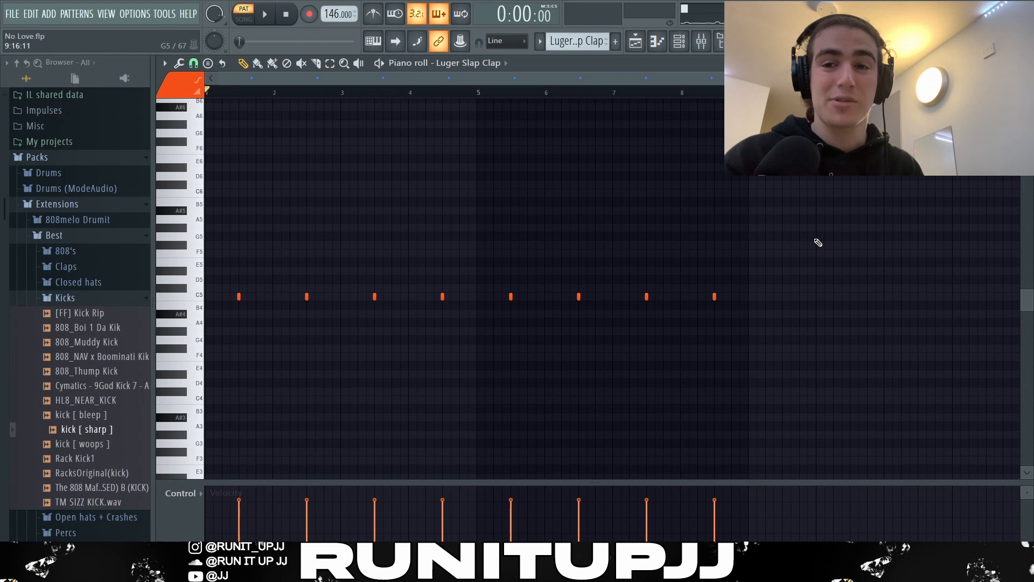
key(space)
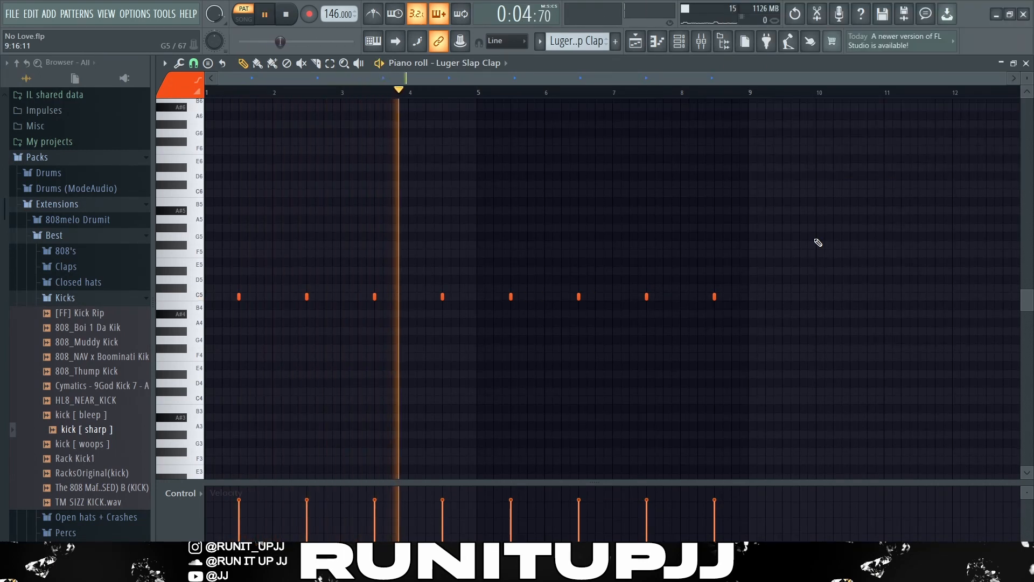
key(space)
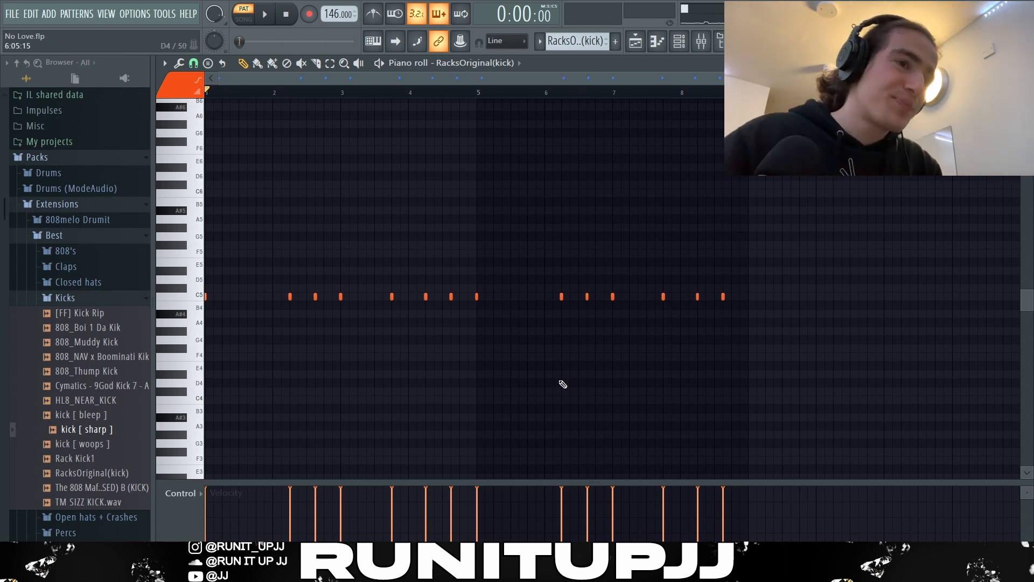
- Highlight the first four bars of the RacksOriginal(kick) pattern and play the pattern back
drag(461, 318, 202, 273)
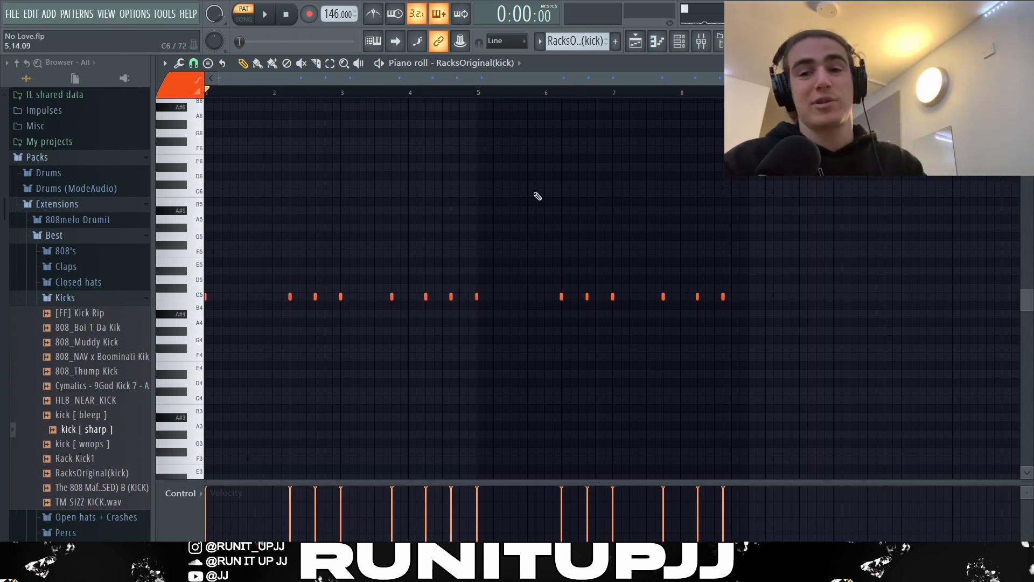
key(space)
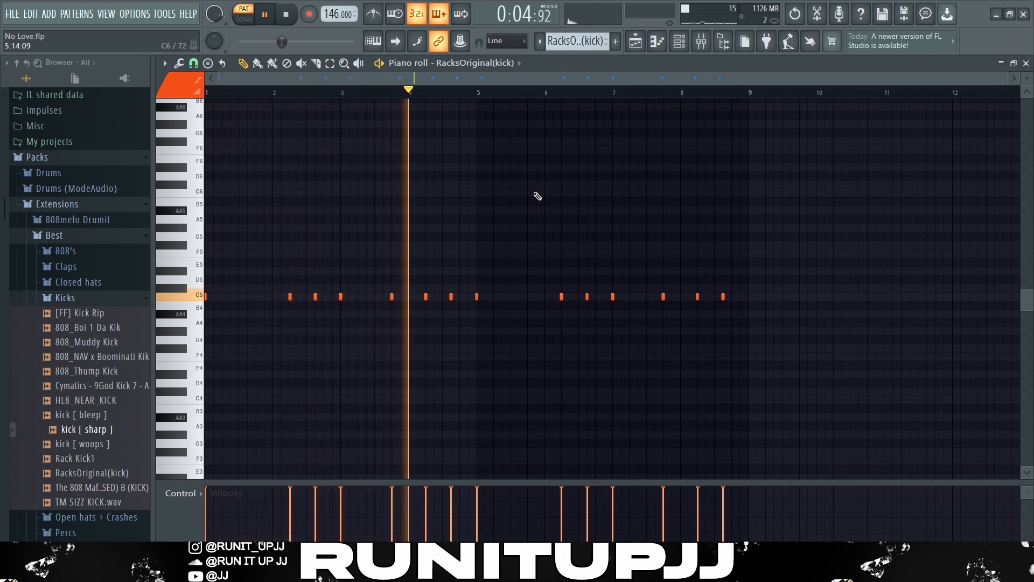
key(space)
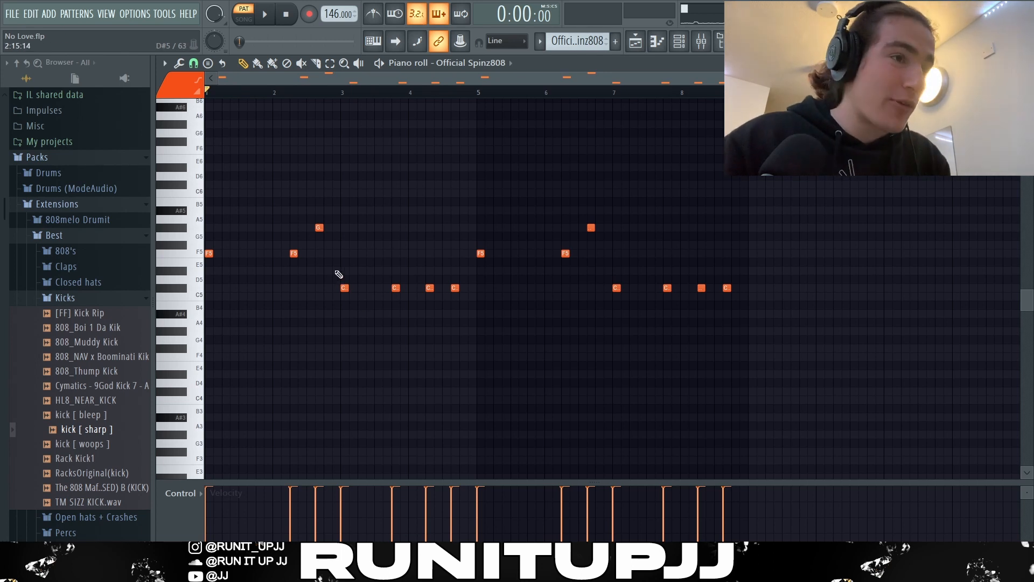
- Highlight the low notes in bars 3 and 4 of the Official Spinz808 pattern and play the pattern back
drag(345, 282, 490, 316)
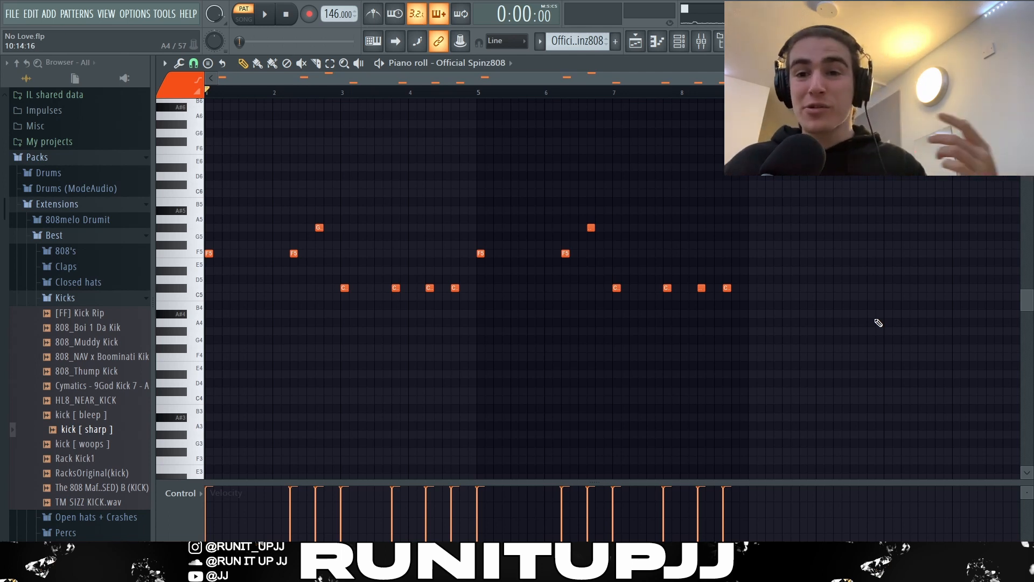
key(space)
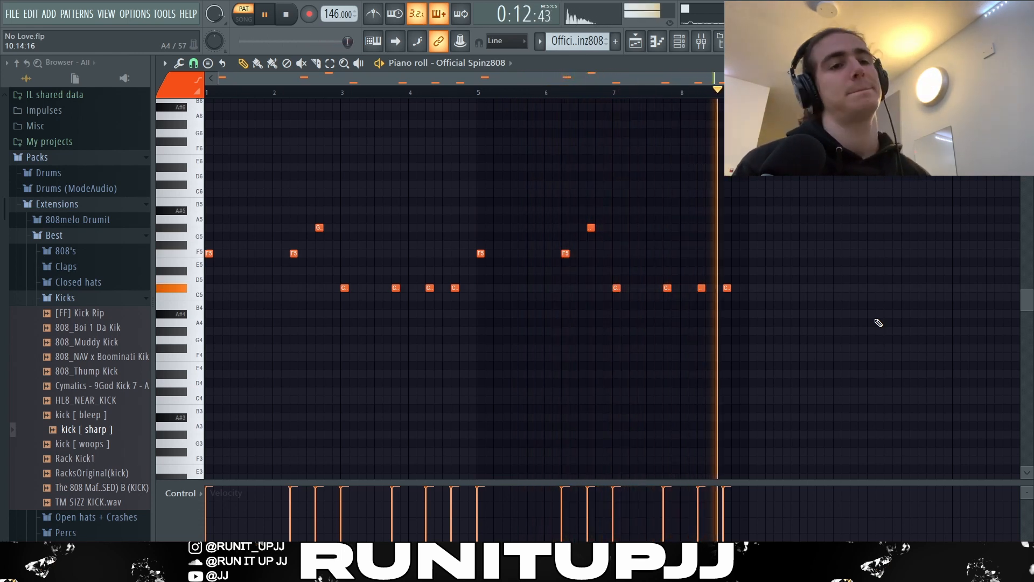
key(space)
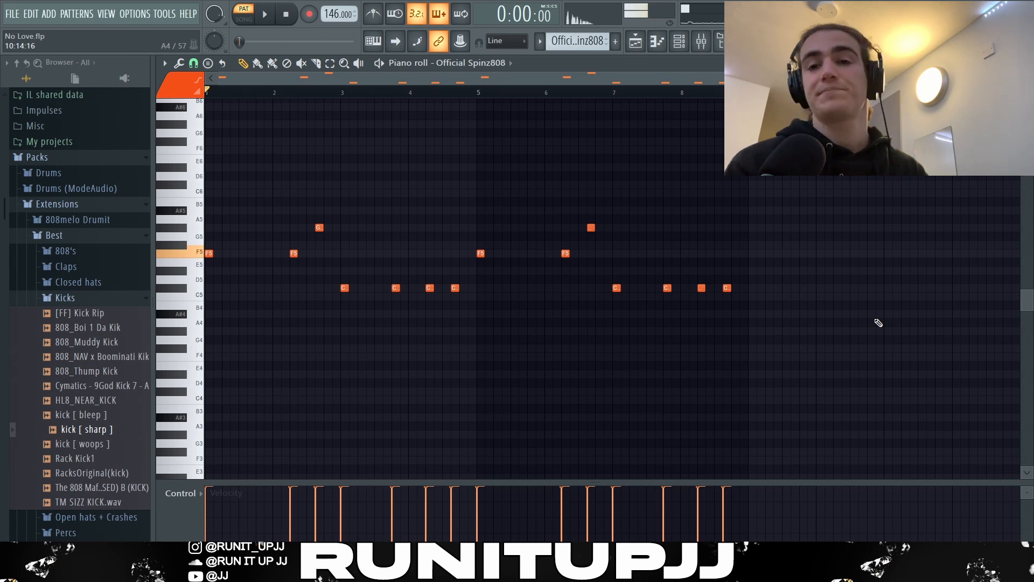
- Review the 808's effects on mixer Insert 7: Fruity parametric EQ 2, Fruity Fast Dist and the soft clipper
key(F9)
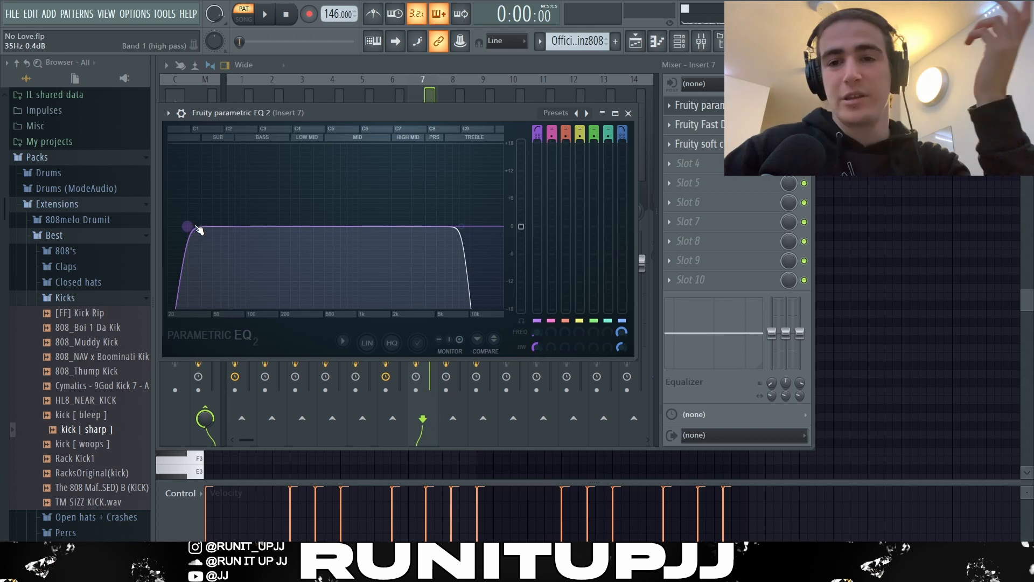
key(Escape)
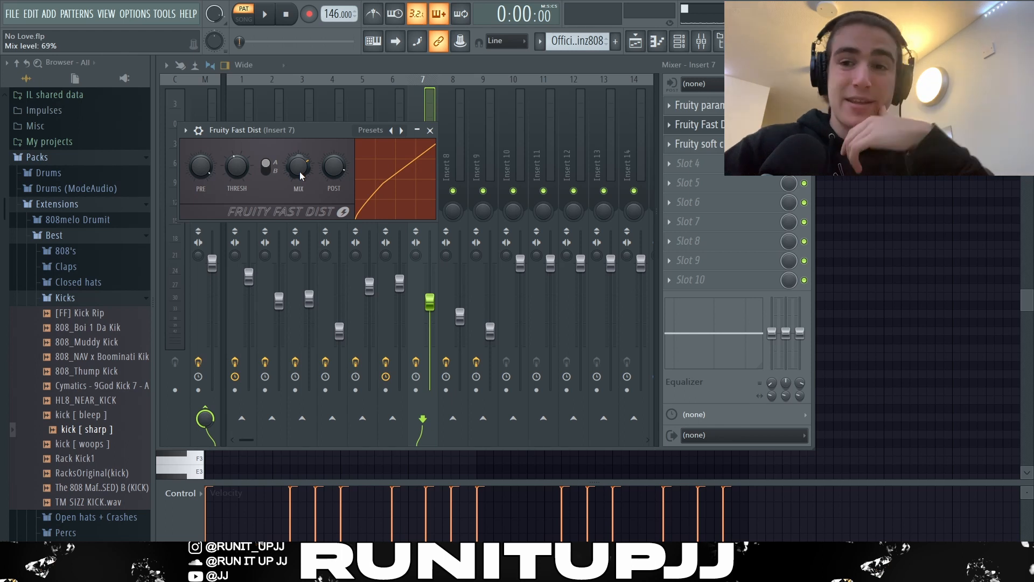
click(741, 145)
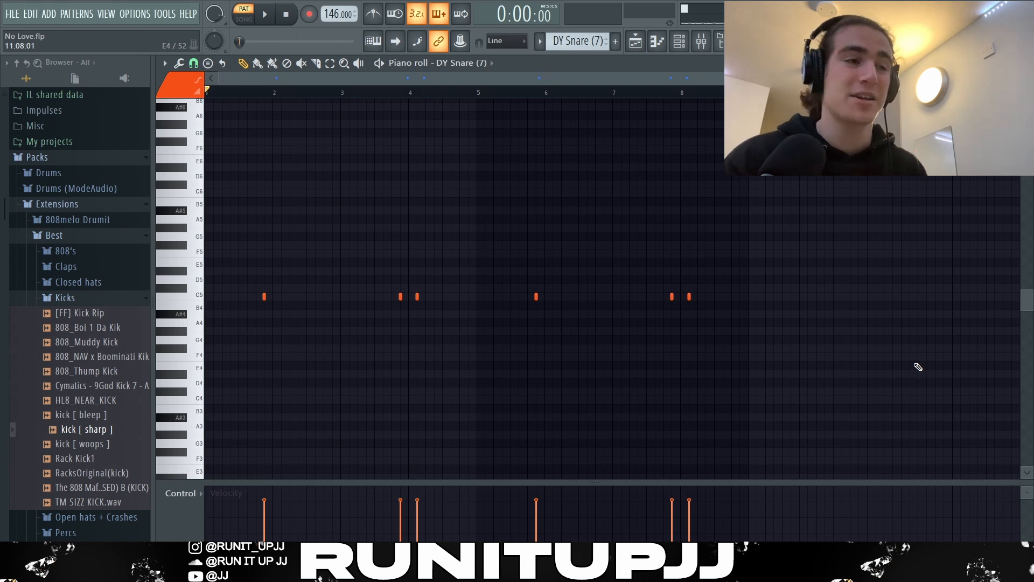
- Play back the DY Snare (7) pattern and the Open Hat [ Cuffs ]_2 pattern
key(space)
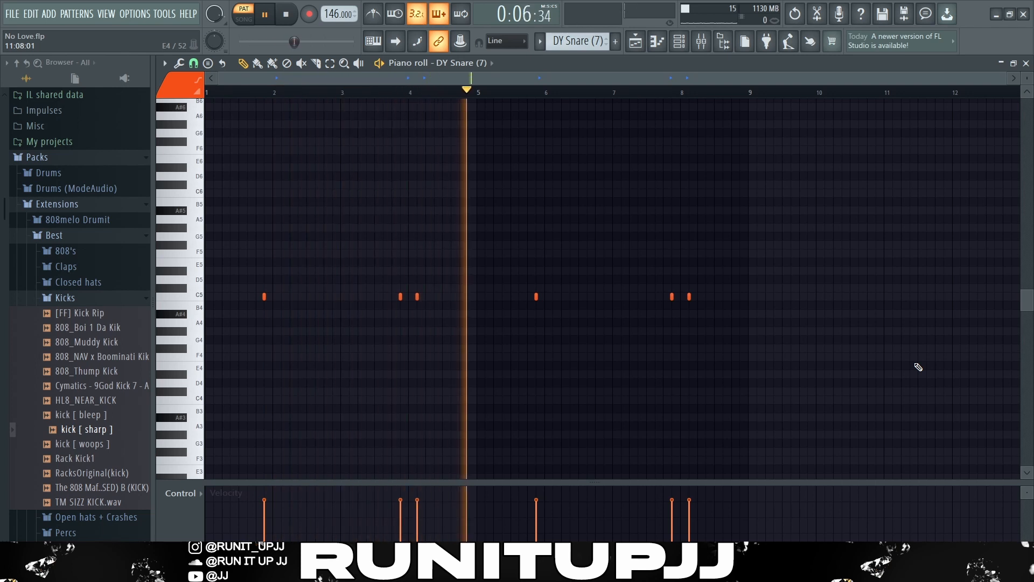
key(space)
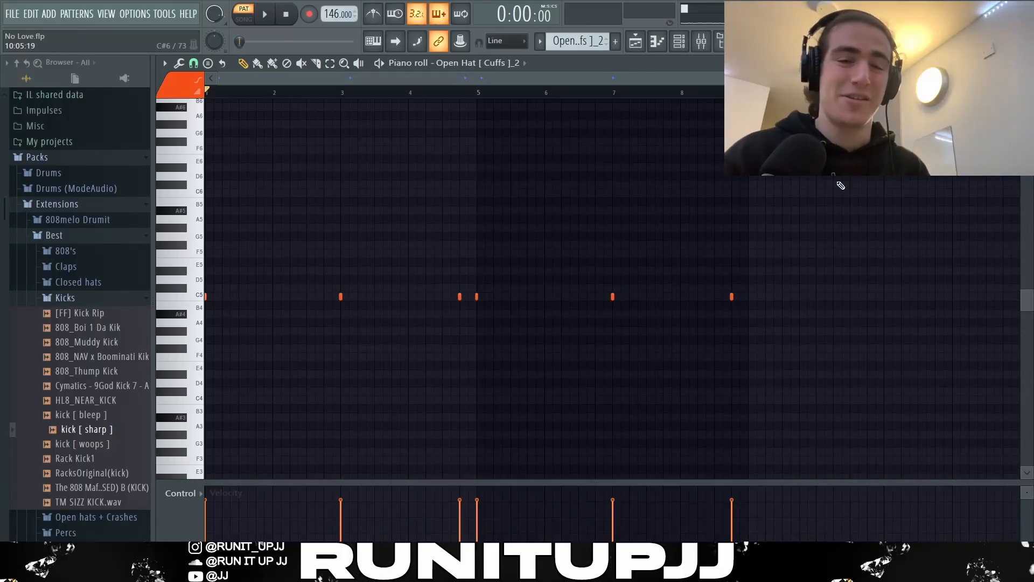
key(space)
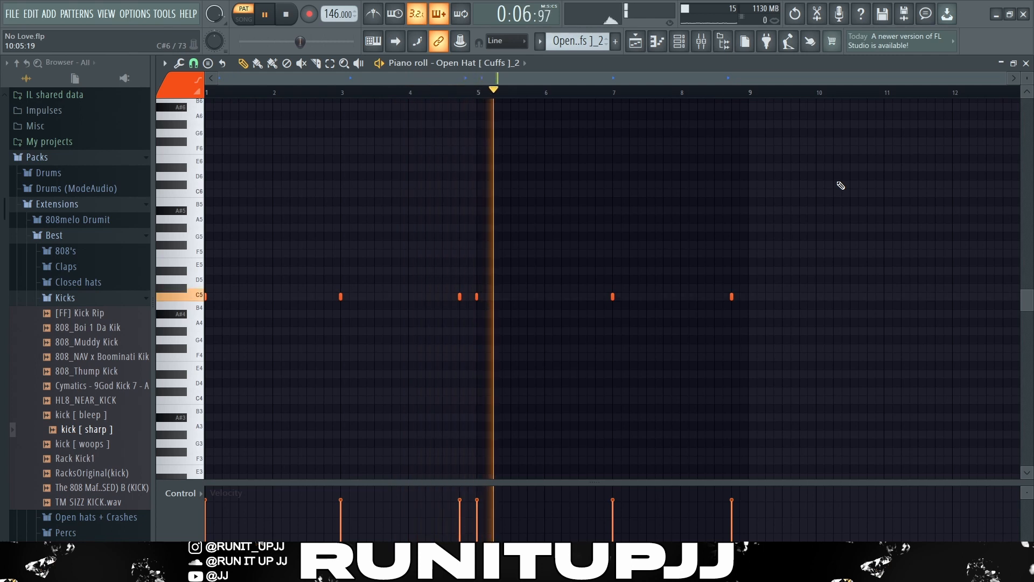
key(space)
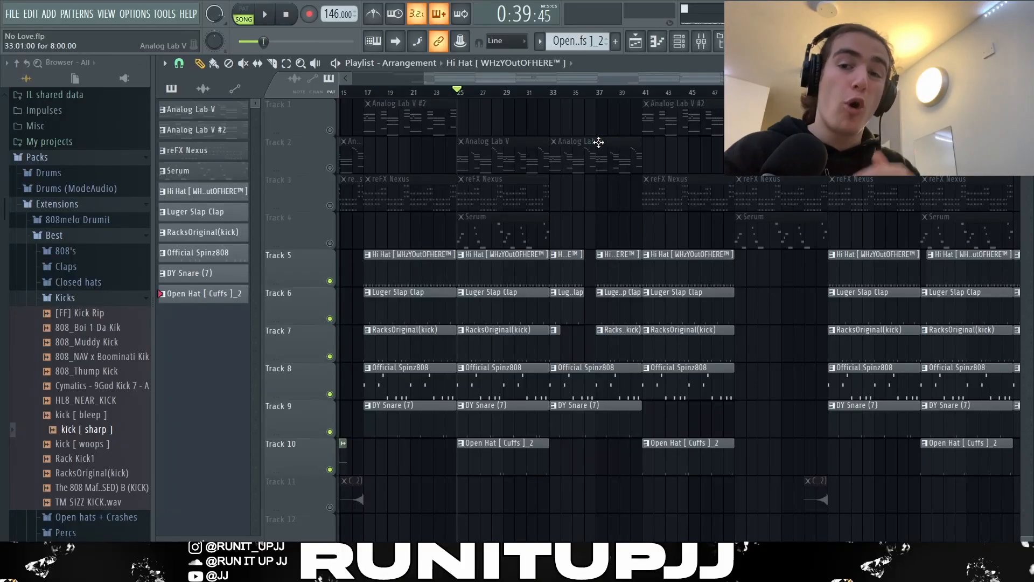
- Play back the drum tracks together in the playlist arrangement from bar 25 with the melody tracks muted
key(space)
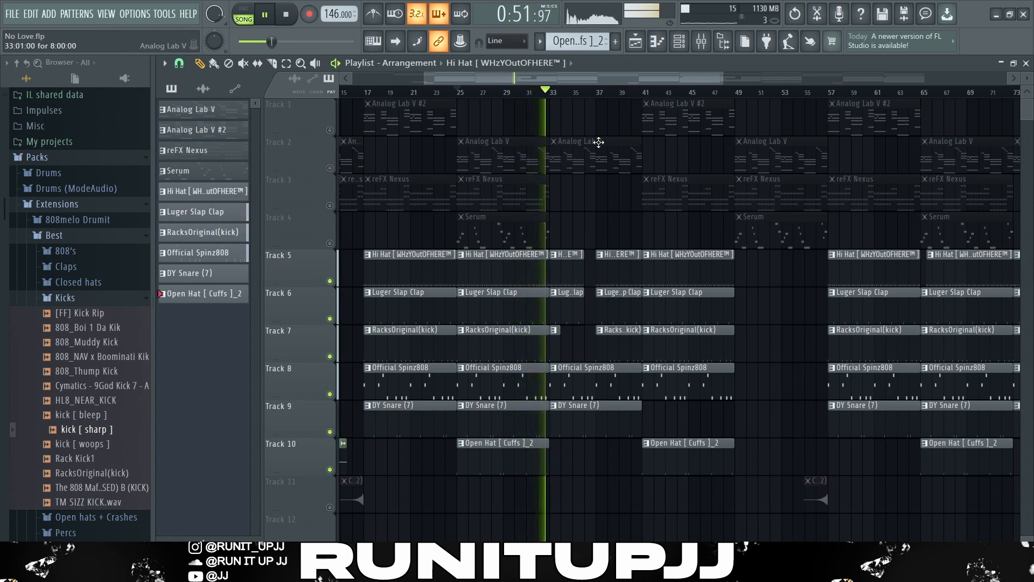
key(space)
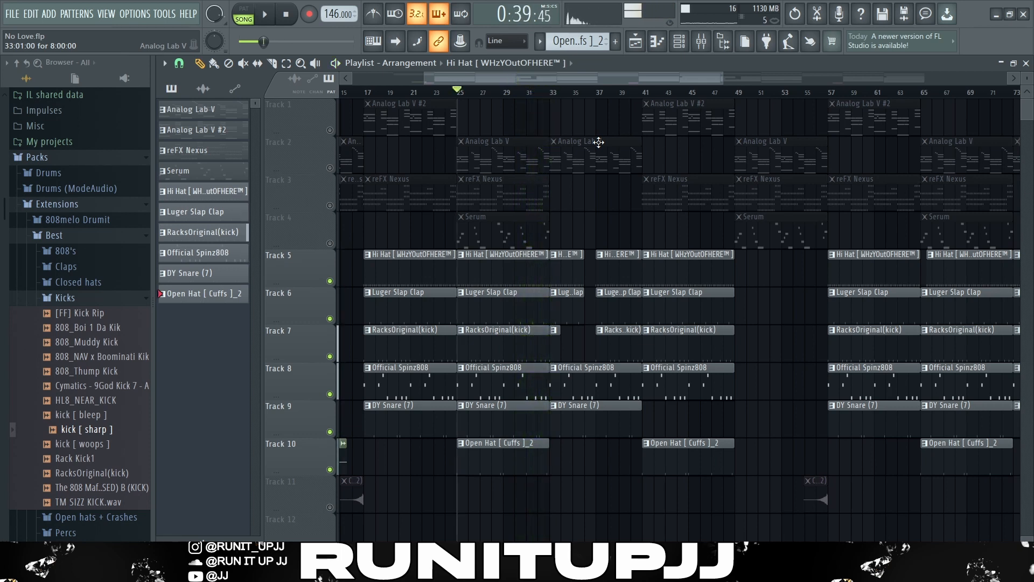